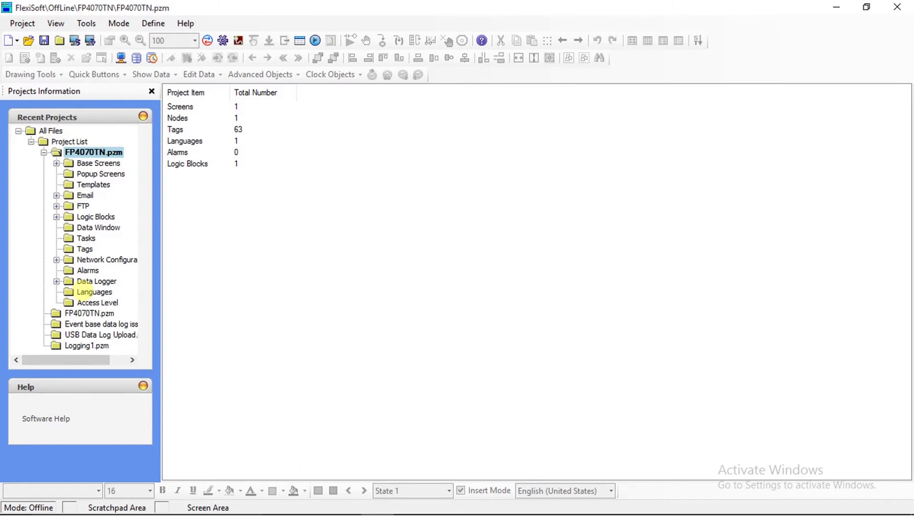
Step: Open the project's Languages settings and check English (United States) in the installed and selected lists
click(95, 293)
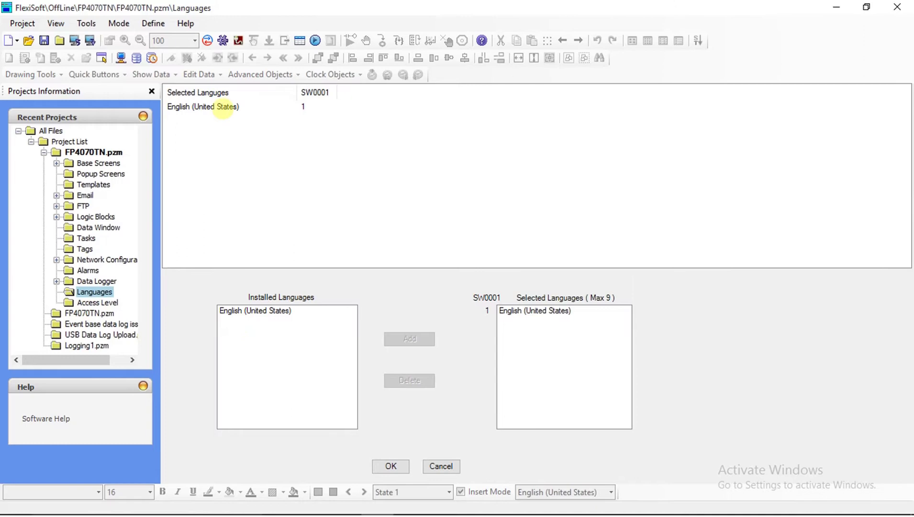
click(223, 107)
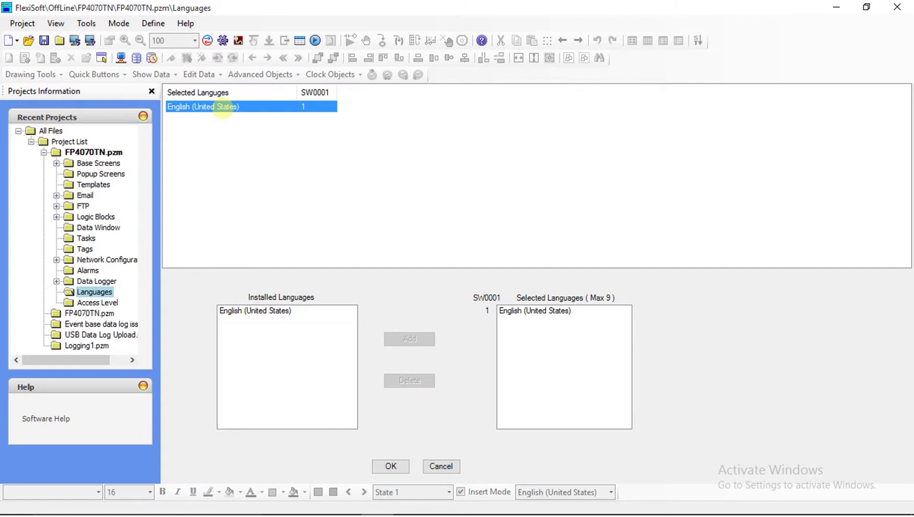
click(226, 140)
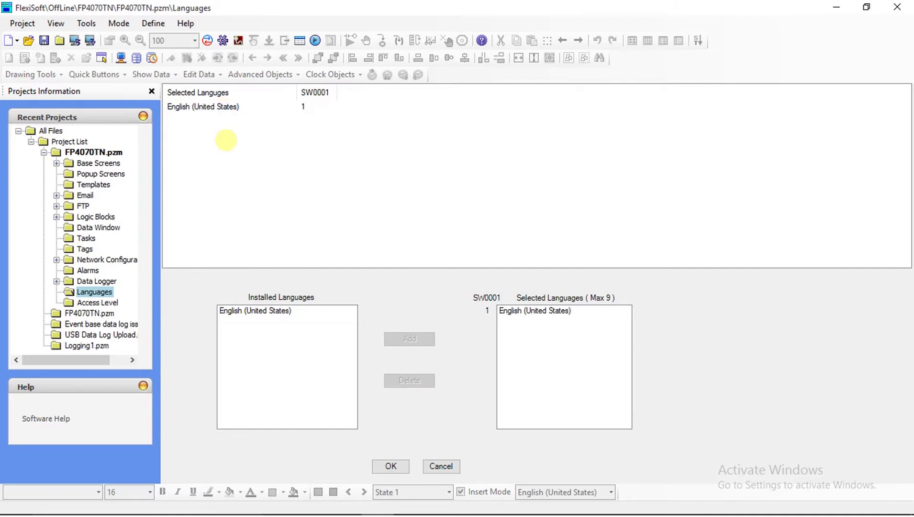
click(263, 312)
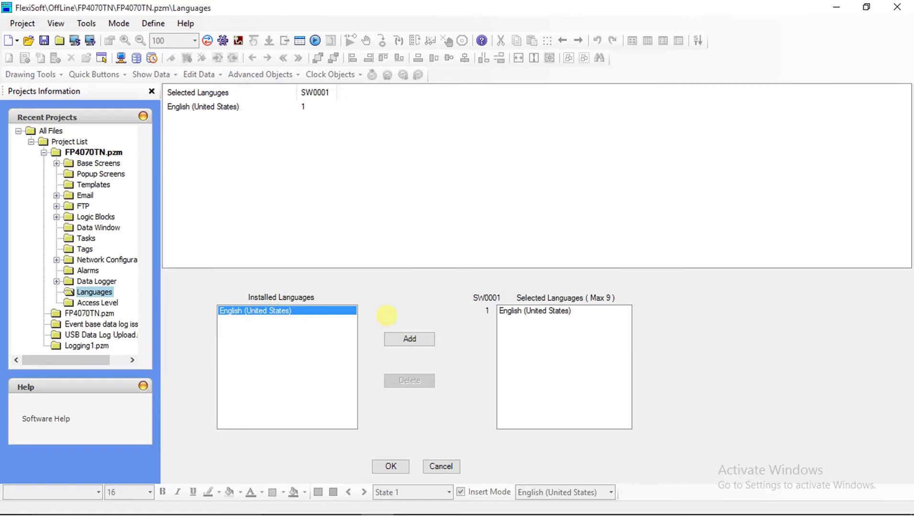
click(533, 313)
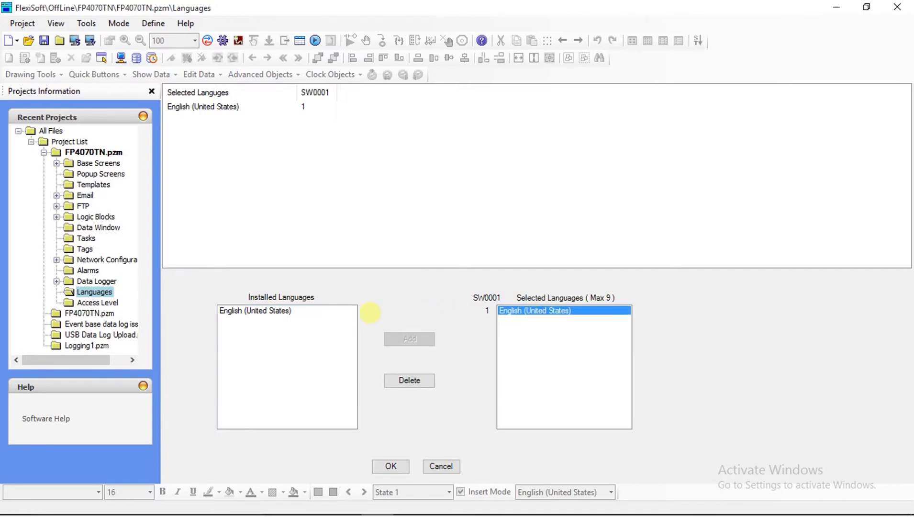
click(265, 312)
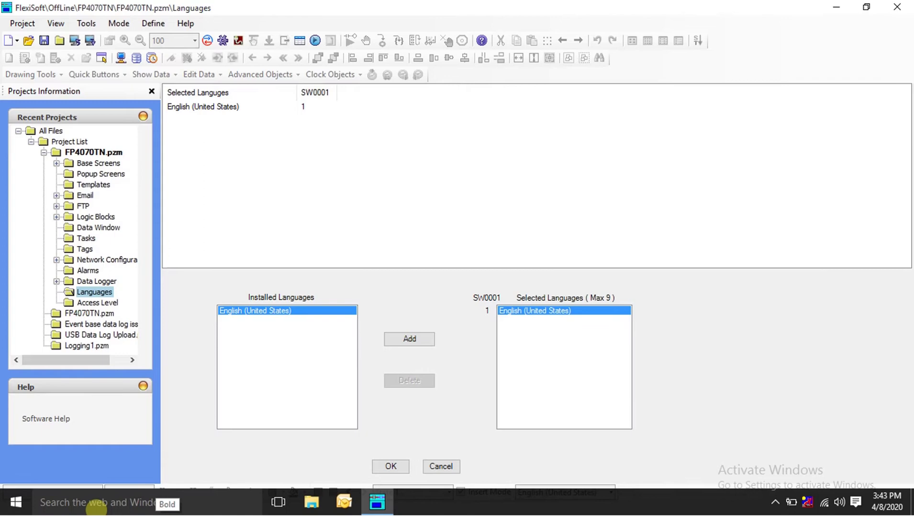
Step: Add Hindi as a Windows language from the Region & language settings
click(97, 502)
text(re)
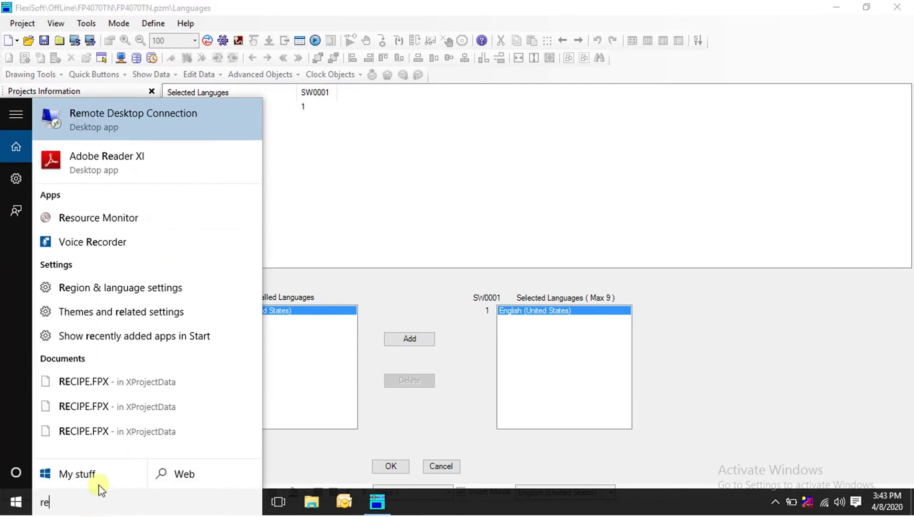
click(123, 288)
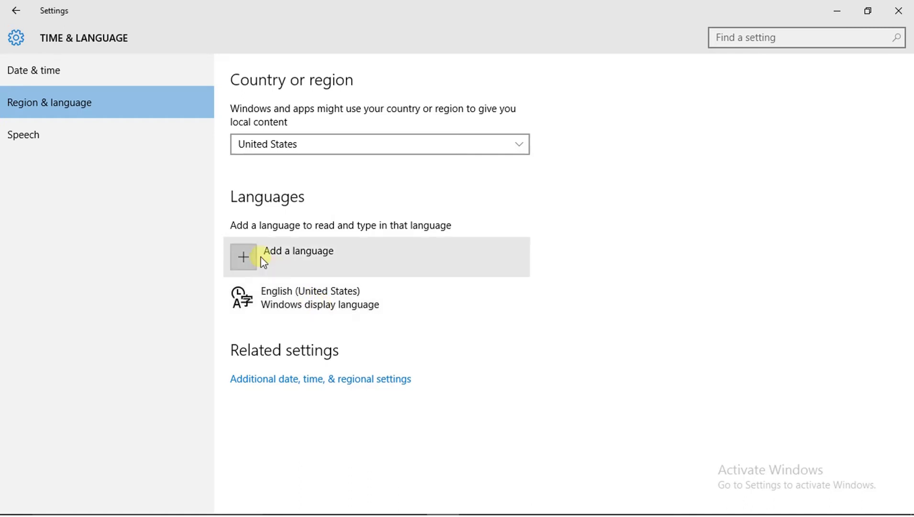
click(243, 256)
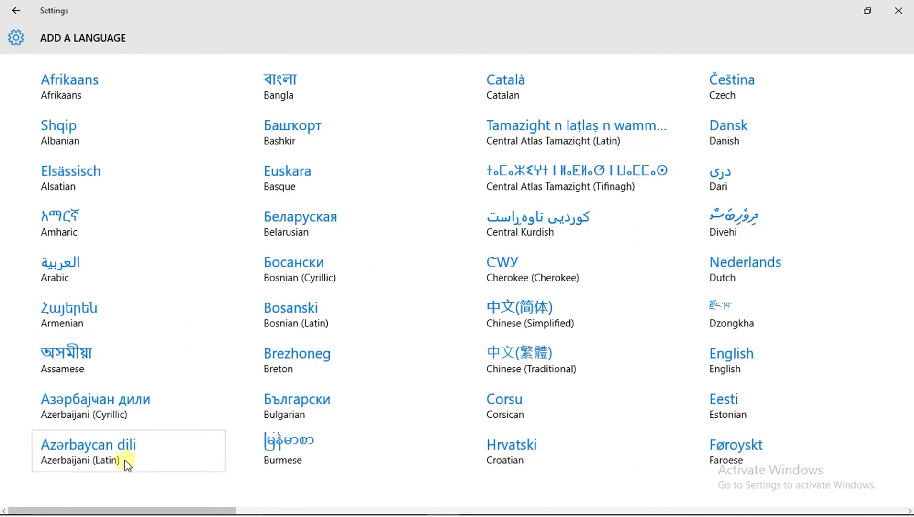
drag(122, 508, 340, 504)
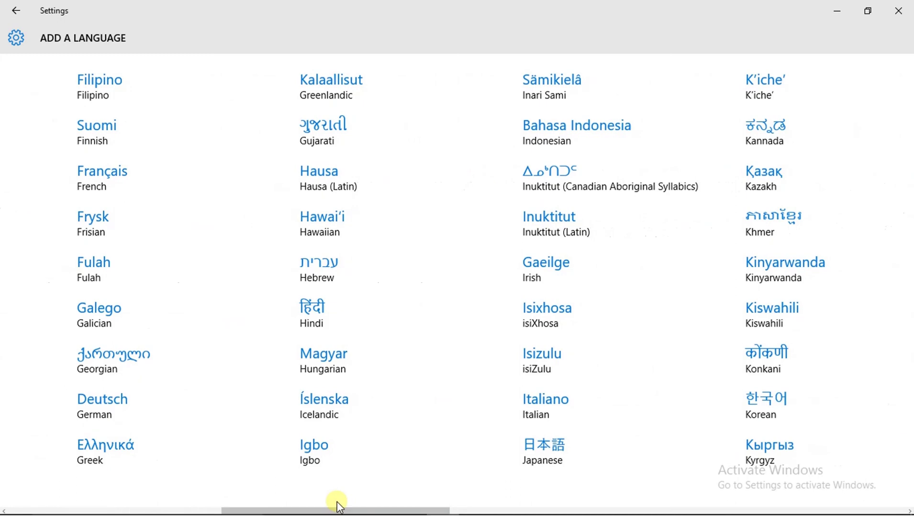
click(318, 324)
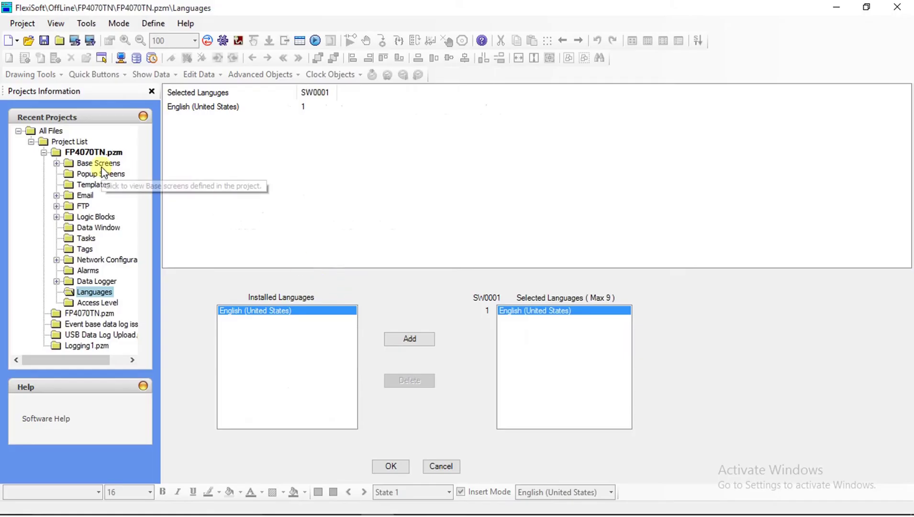
Step: Add Hindi (India) from Installed Languages to the project's selected languages
click(102, 164)
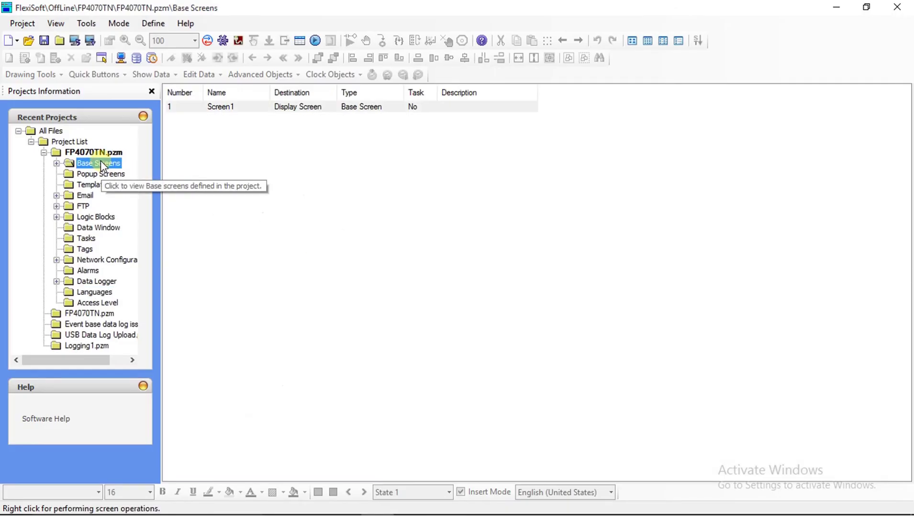
click(96, 293)
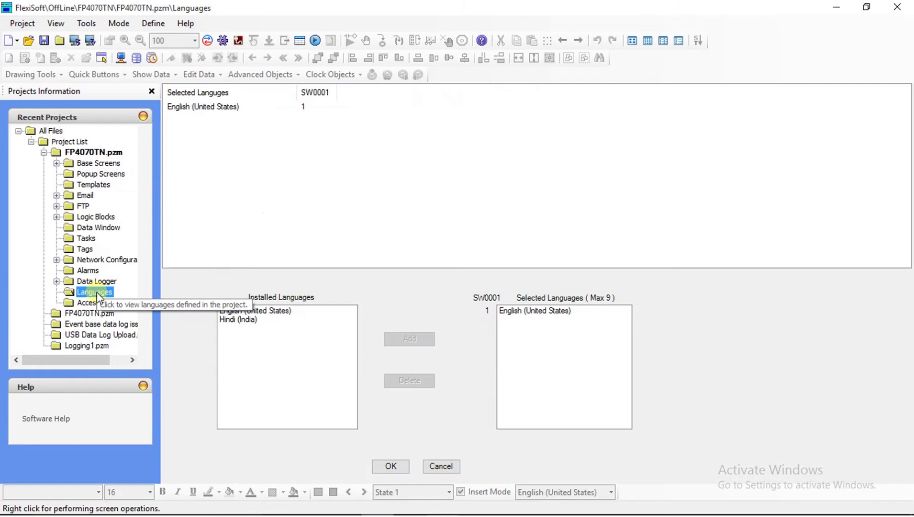
click(252, 314)
click(252, 320)
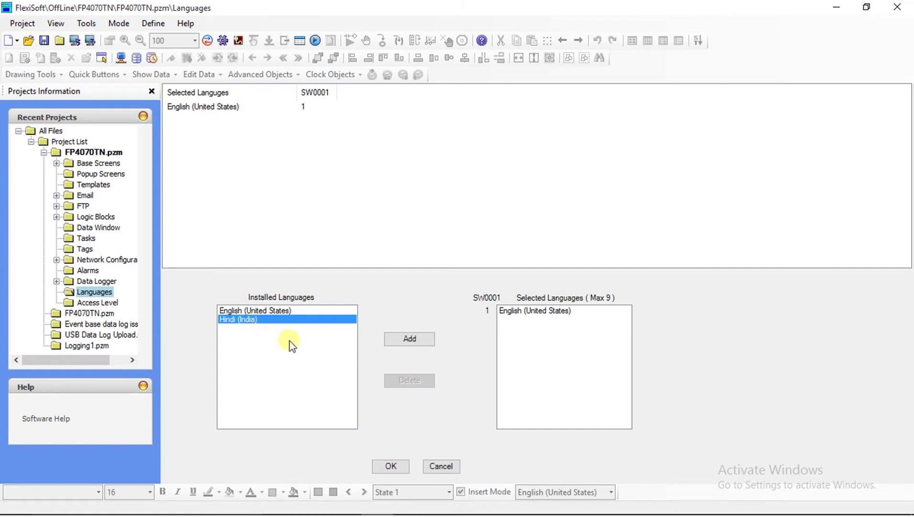
click(408, 340)
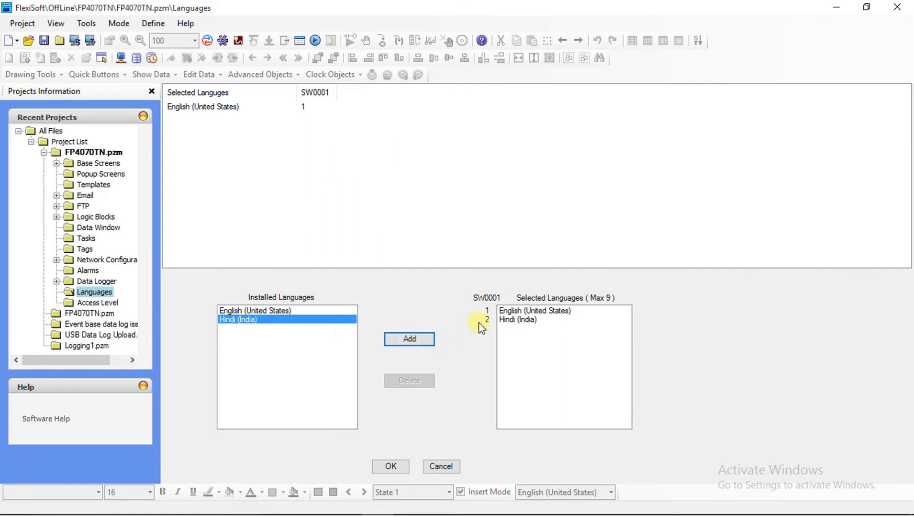
Step: Check English and Hindi (India) among the selected languages and confirm
click(517, 314)
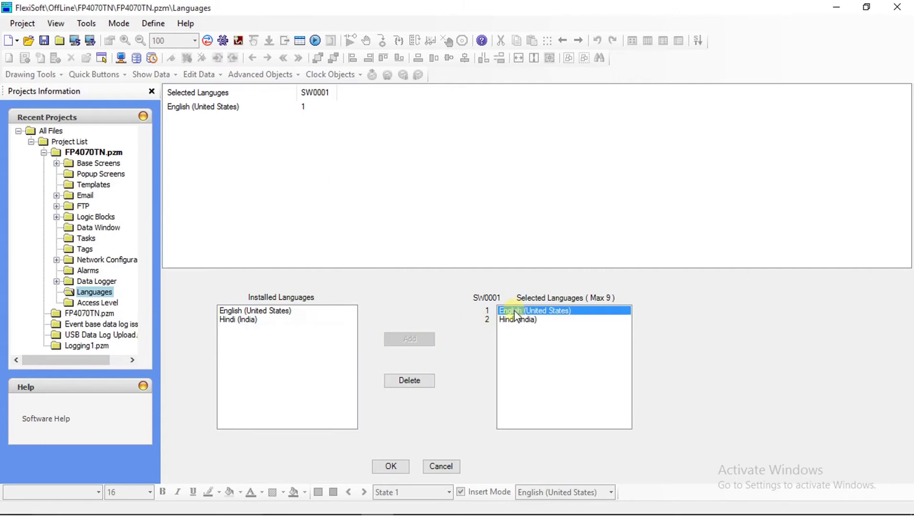
click(516, 322)
click(507, 311)
click(506, 321)
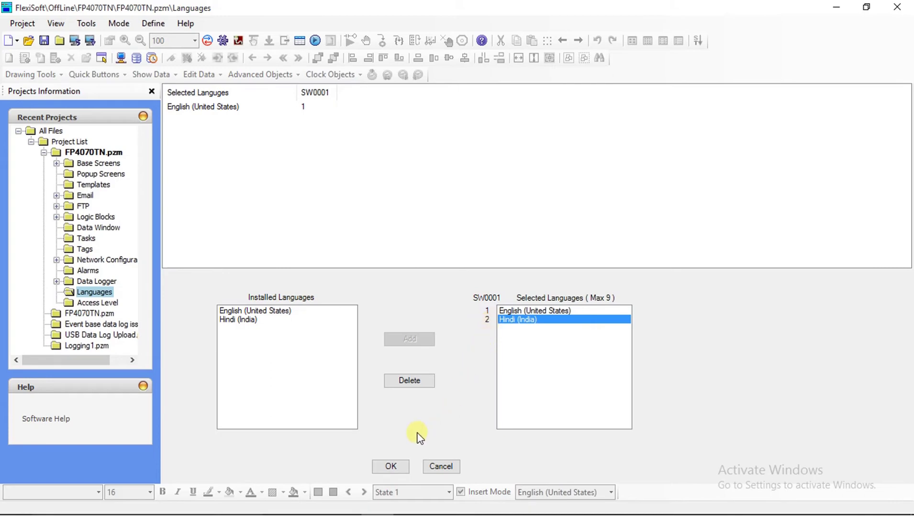
click(395, 467)
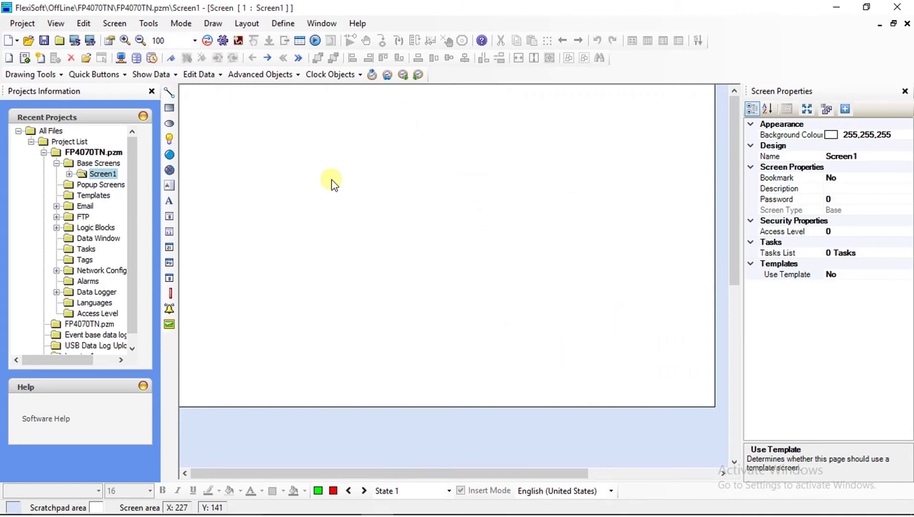
Step: Draw a wide advanced bit button near the top of Screen1 and select it
click(256, 79)
click(272, 106)
mouse_move(311, 122)
mouse_down()
mouse_move(416, 175)
mouse_move(585, 184)
mouse_up()
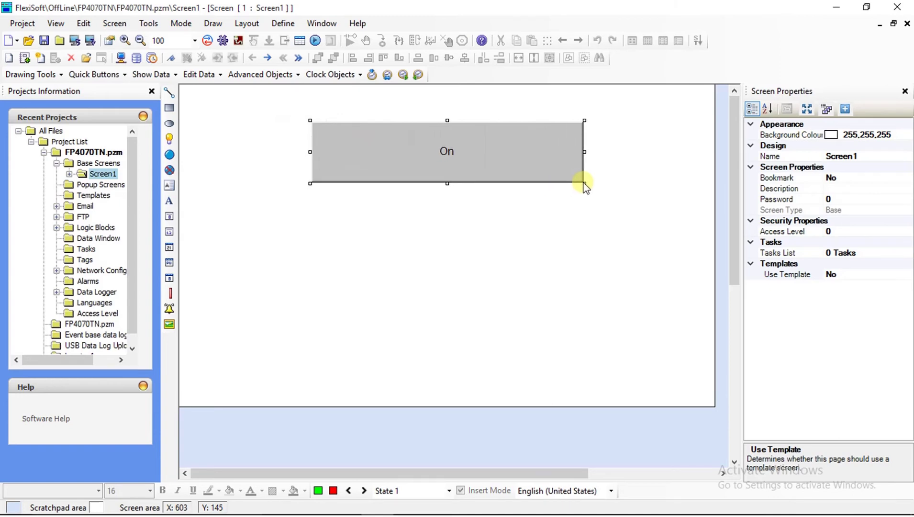
click(530, 159)
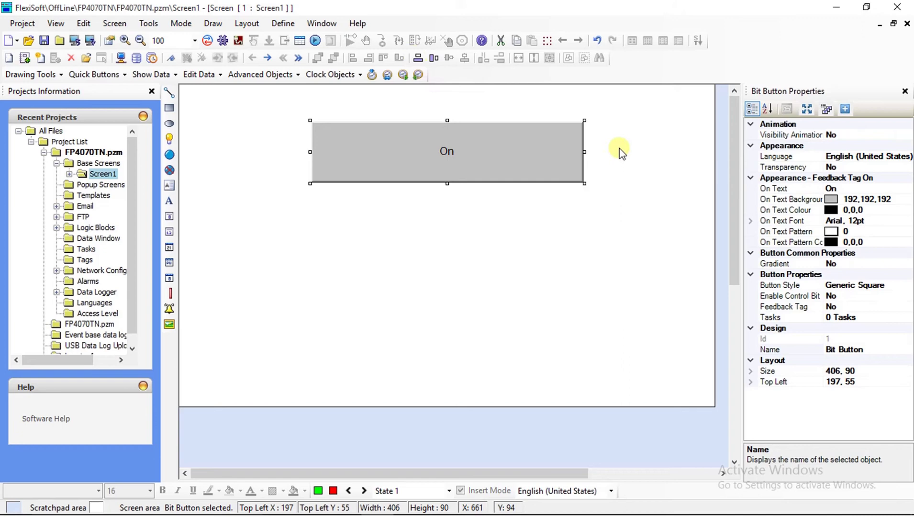
Step: Set the button's language to English and edit its On Text to 'Renu Electronics'
click(775, 147)
click(793, 159)
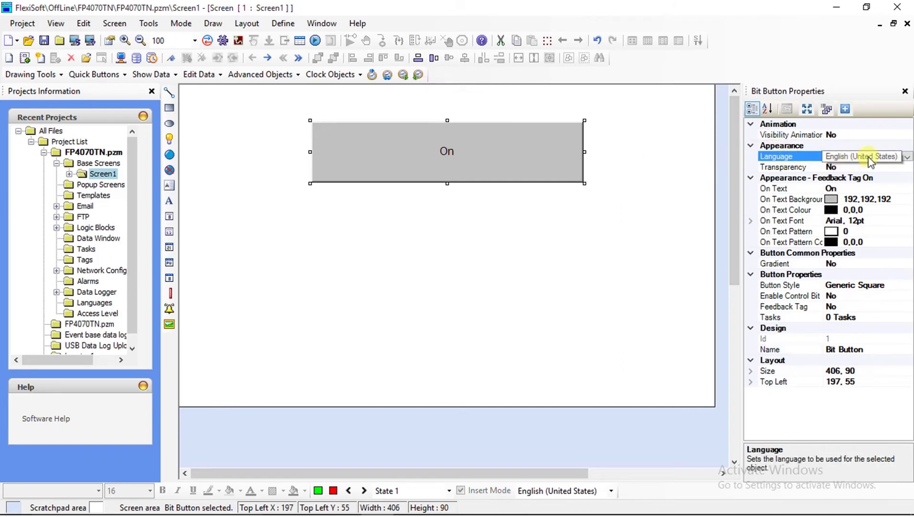
click(906, 156)
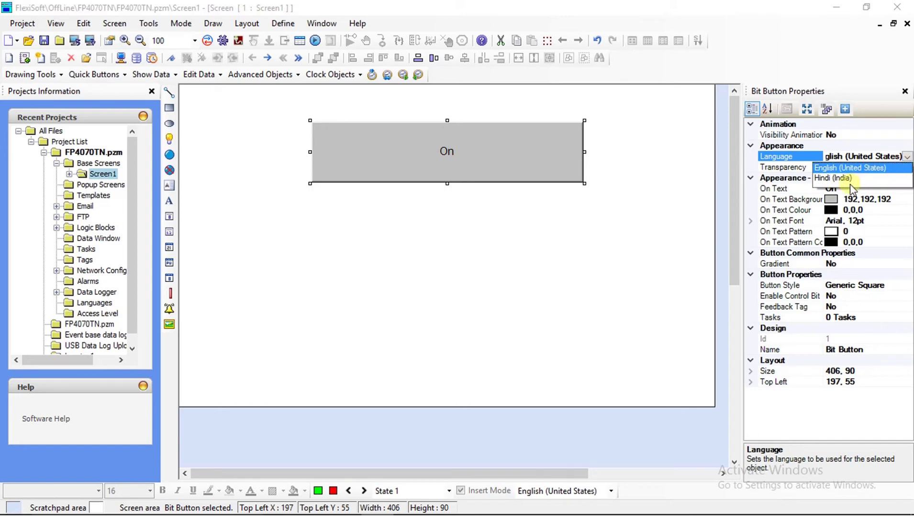
click(842, 178)
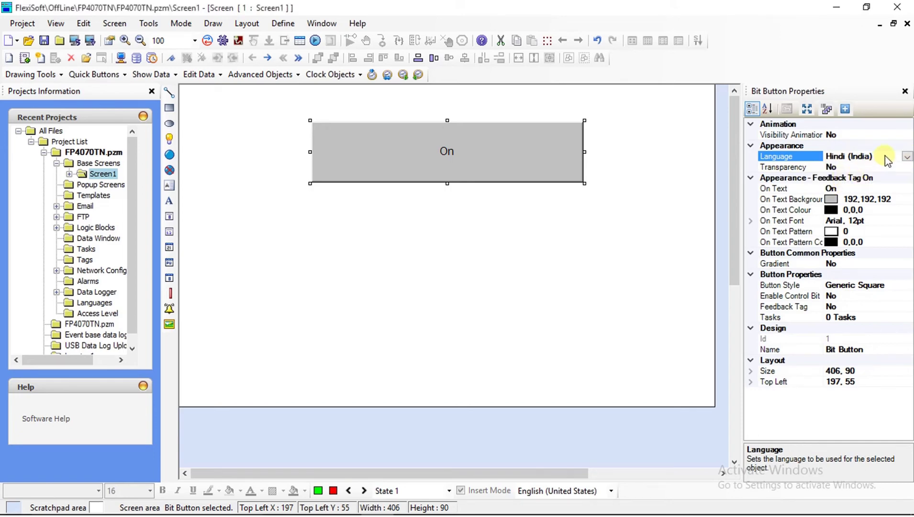
click(907, 157)
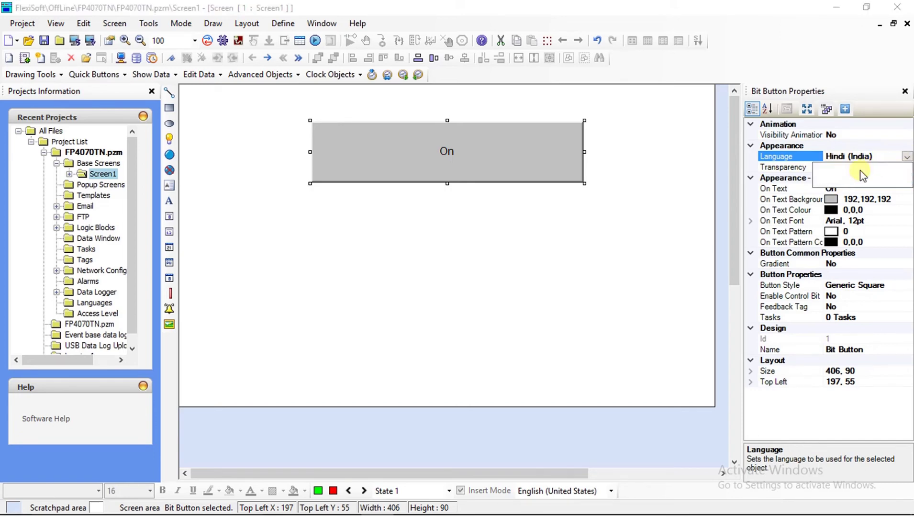
click(875, 167)
click(791, 189)
text(Renu Elec)
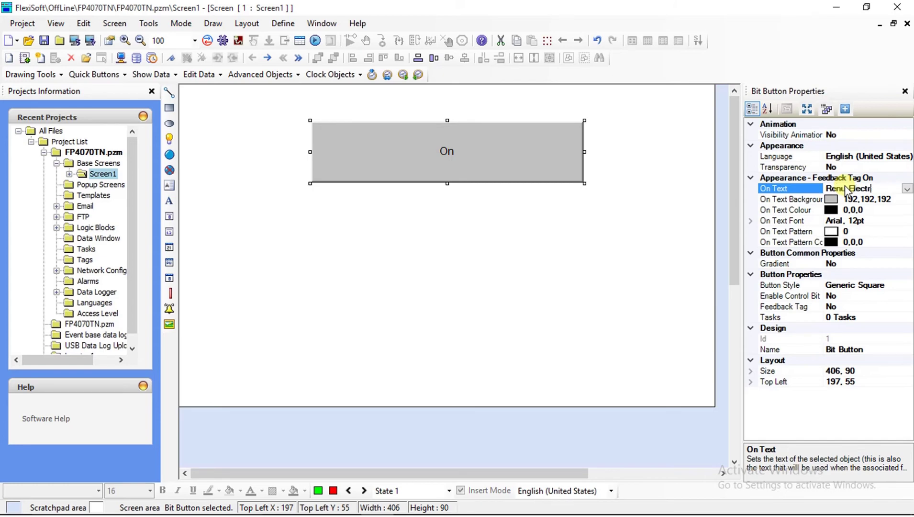
text(tronics)
Step: Set the 'Renu Electronics' caption font to bold Arial, size 28
click(877, 220)
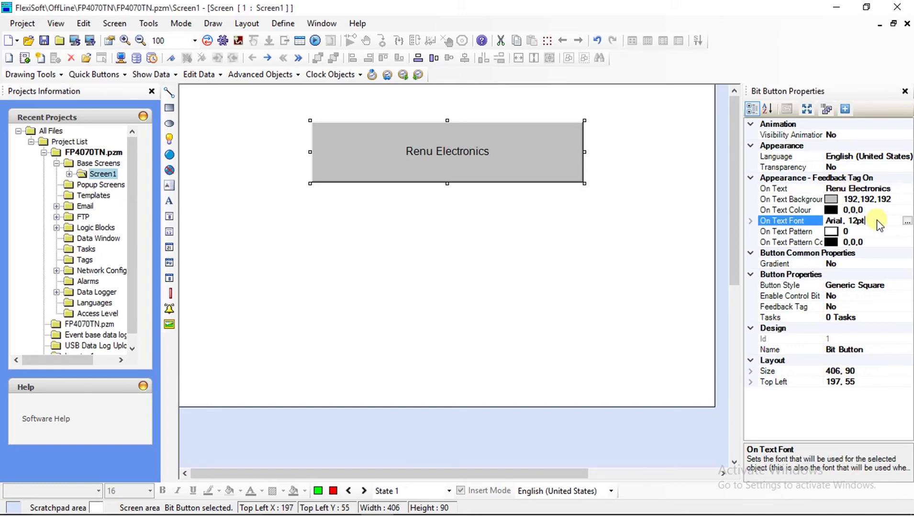
click(907, 221)
click(434, 189)
click(531, 201)
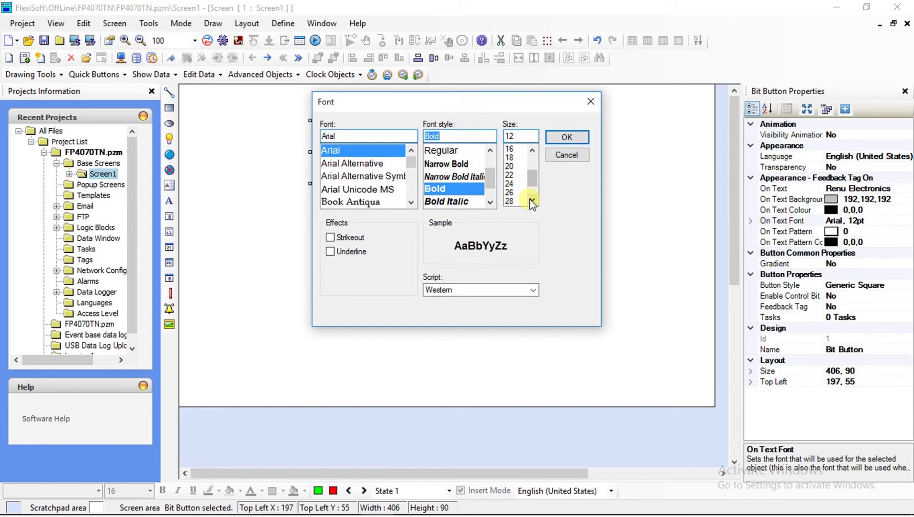
click(531, 201)
click(510, 191)
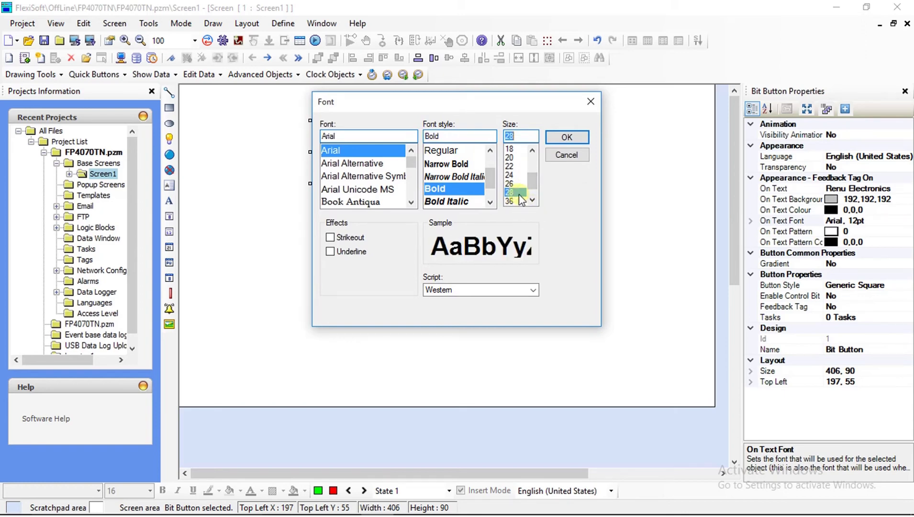
click(566, 140)
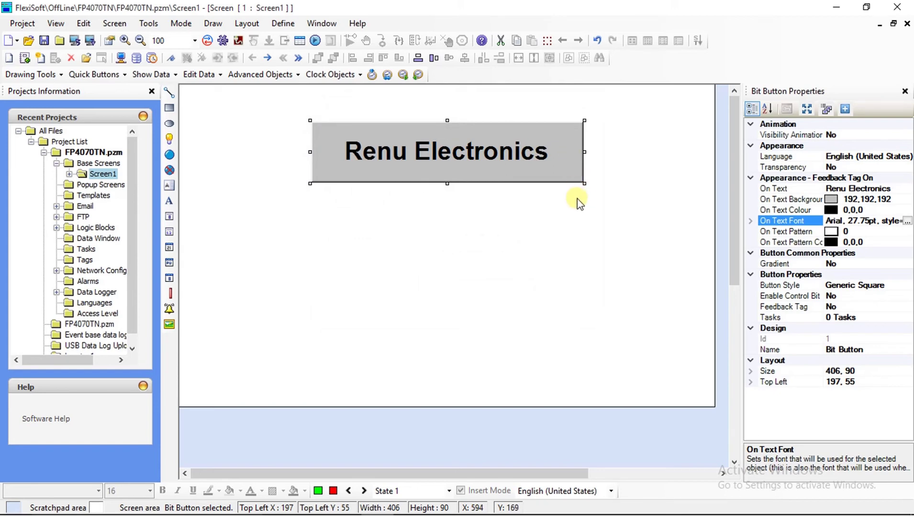
click(797, 157)
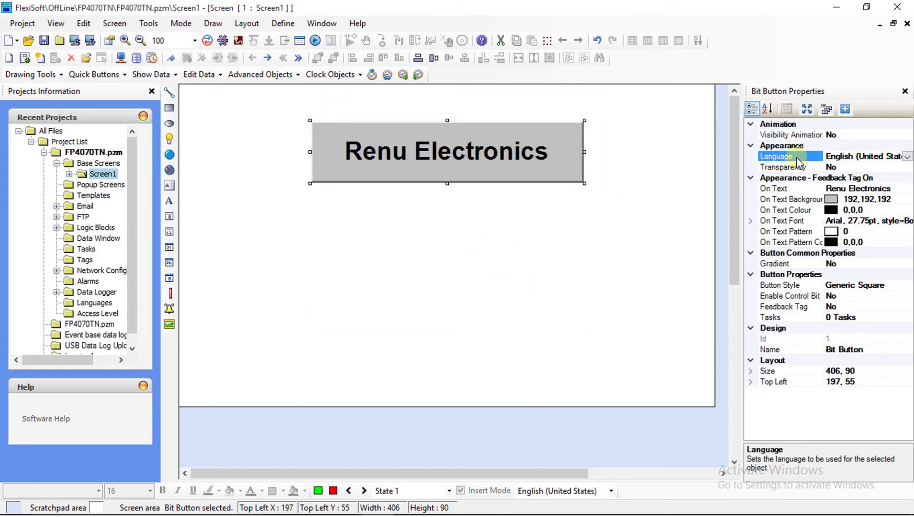
Step: Switch the button to Hindi (India) and enter the caption 'रेनू इलेक्ट्रॉनिक्स'
click(907, 157)
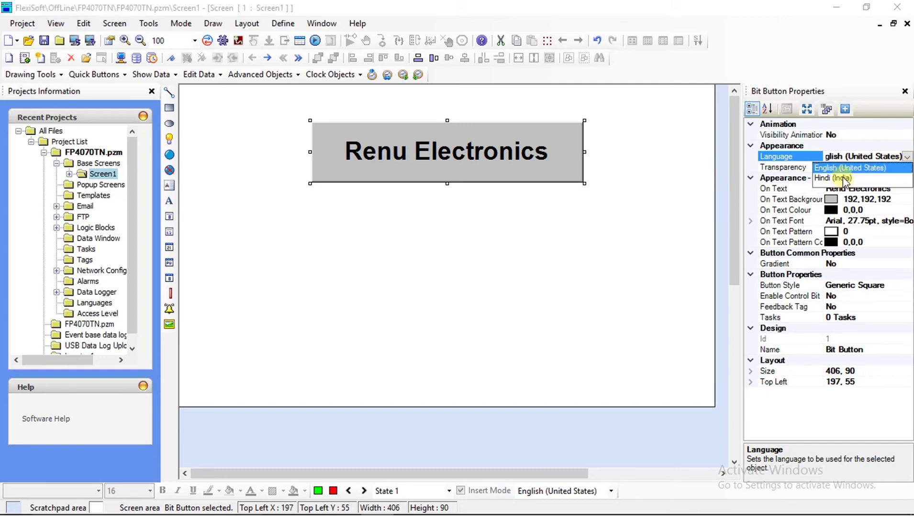
click(843, 178)
click(849, 188)
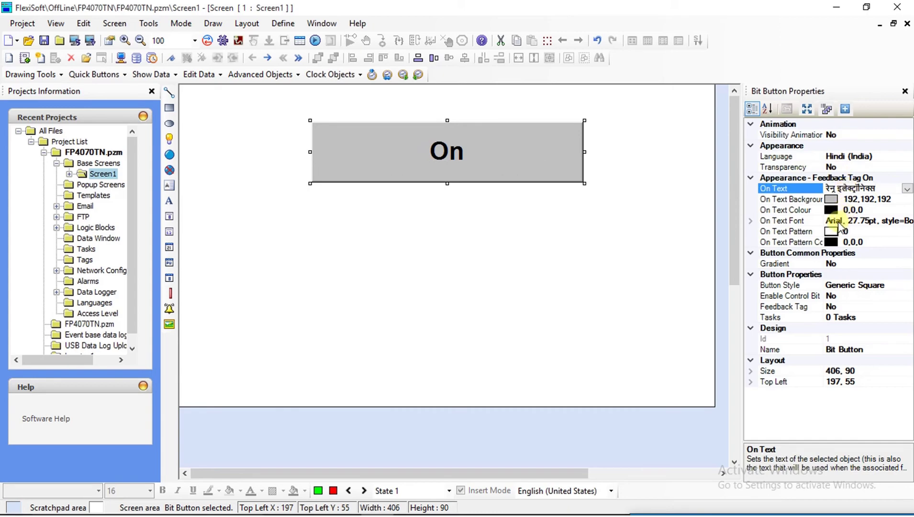
key(Return)
click(524, 177)
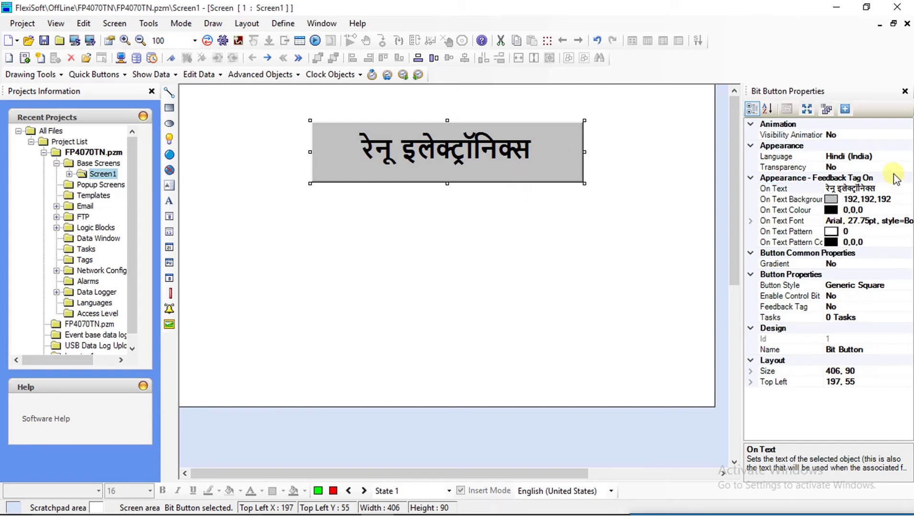
Step: Check the English caption, then switch the button back to Hindi (India)
click(886, 157)
click(908, 157)
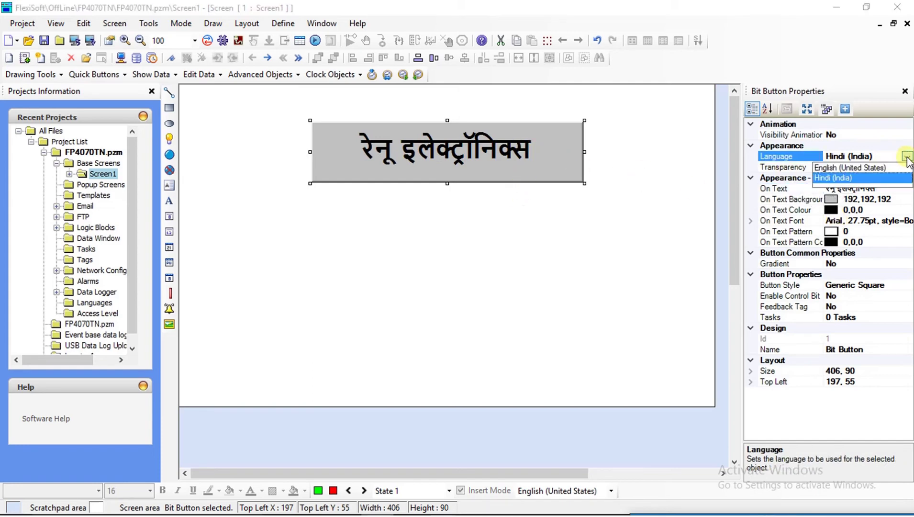
click(869, 170)
click(906, 157)
click(870, 179)
click(850, 317)
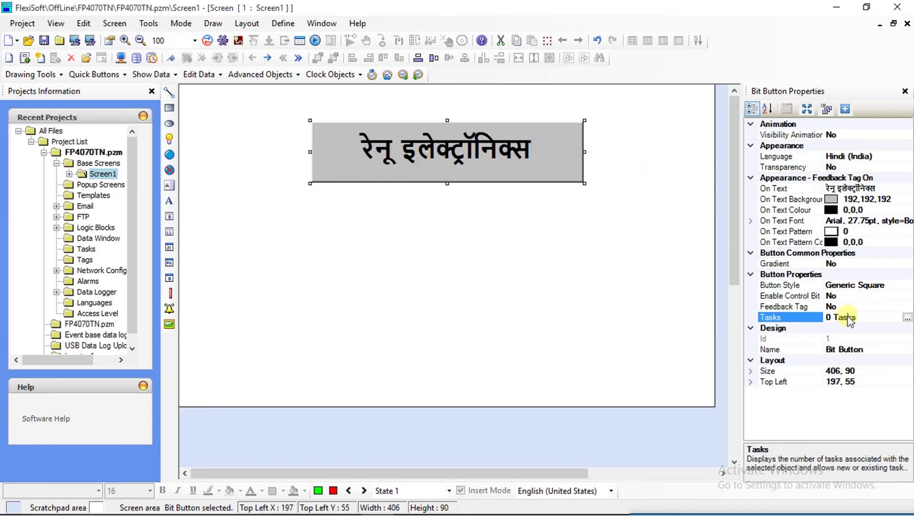
Step: Add a press task that writes the value 2 to the Language tag
click(907, 318)
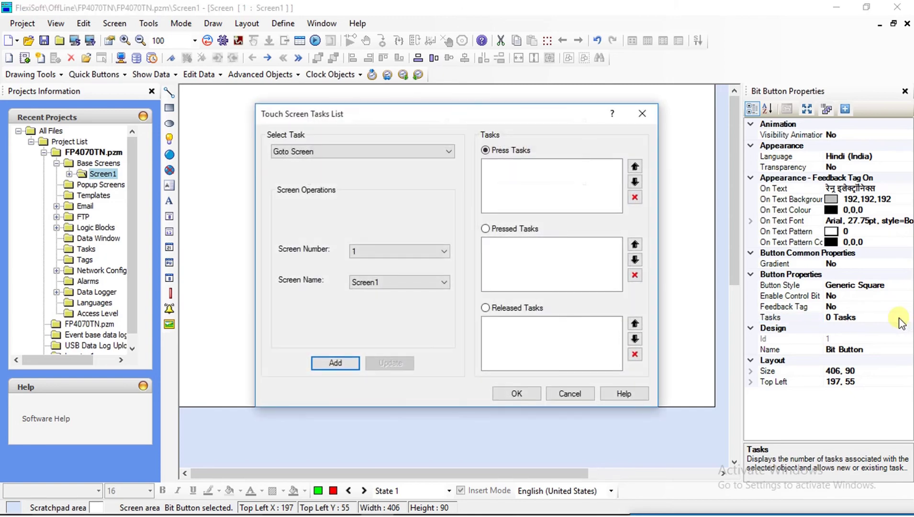
click(490, 150)
click(405, 152)
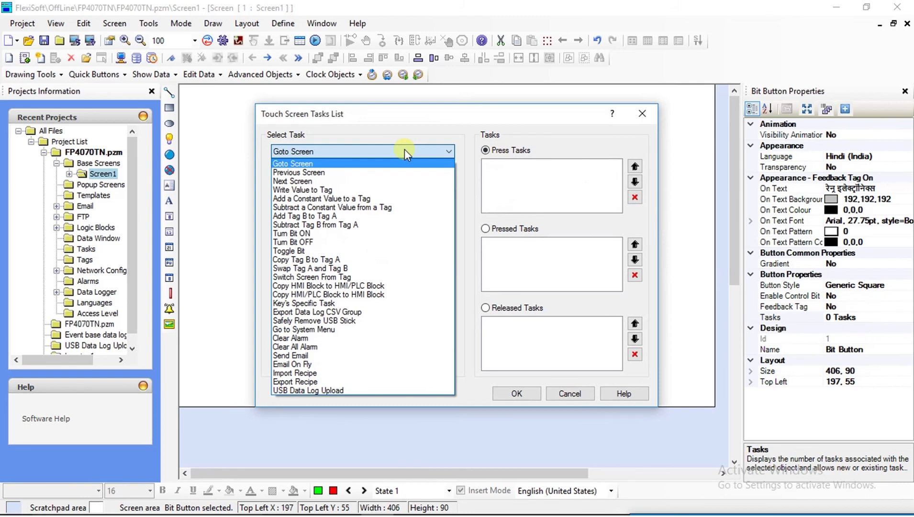
click(390, 191)
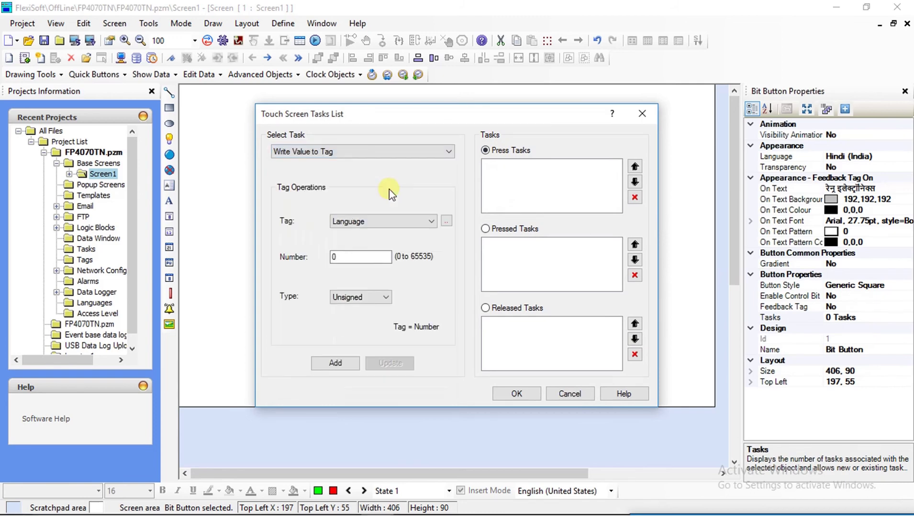
click(385, 219)
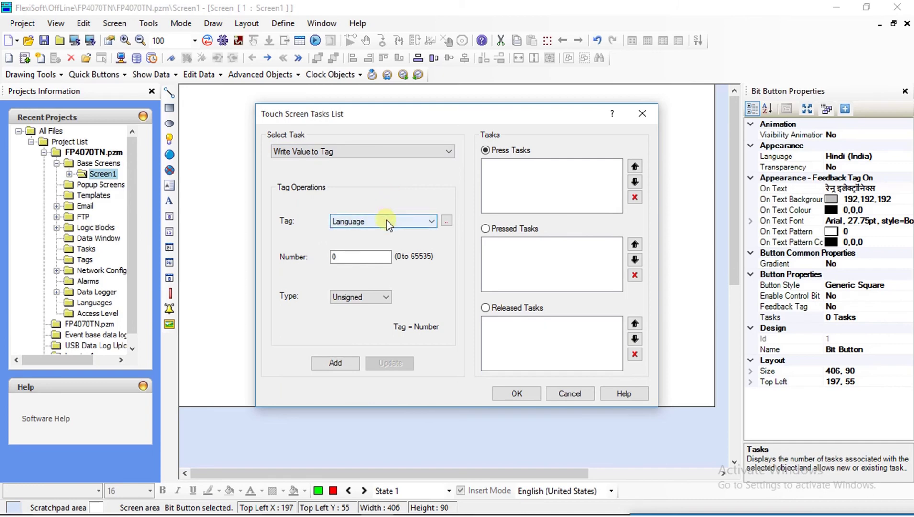
scroll(387, 221, up, 1)
click(386, 220)
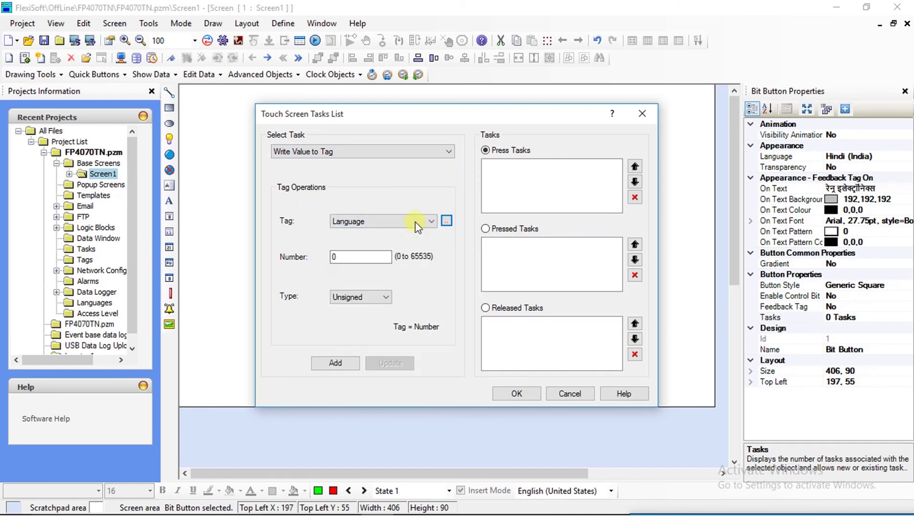
key(Tab)
text(2)
click(333, 363)
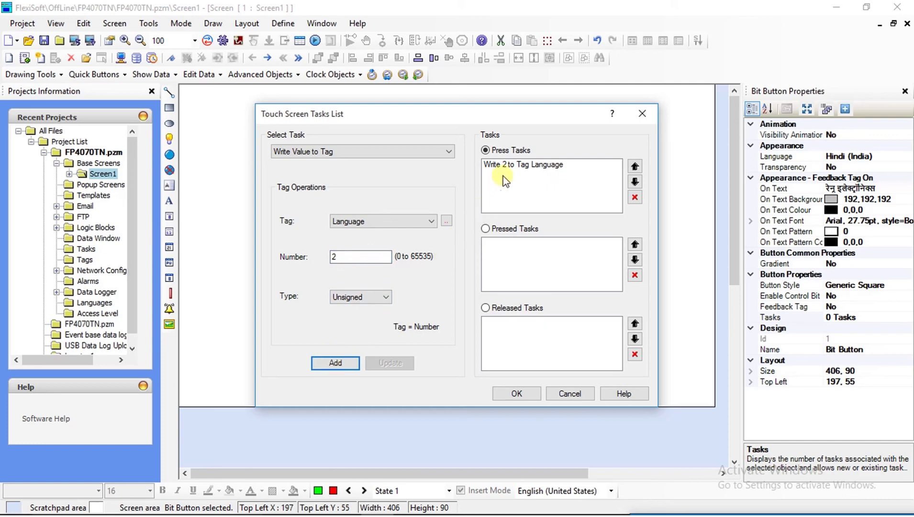
click(512, 167)
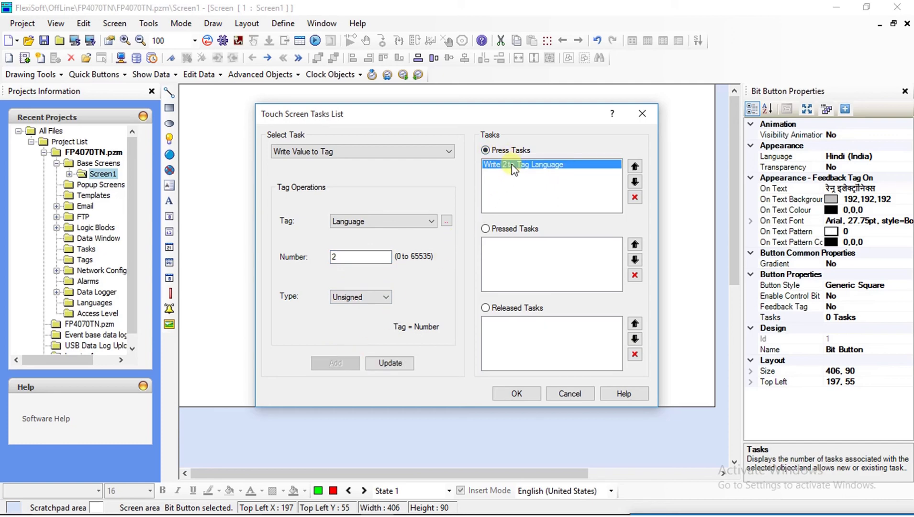
click(518, 390)
click(518, 391)
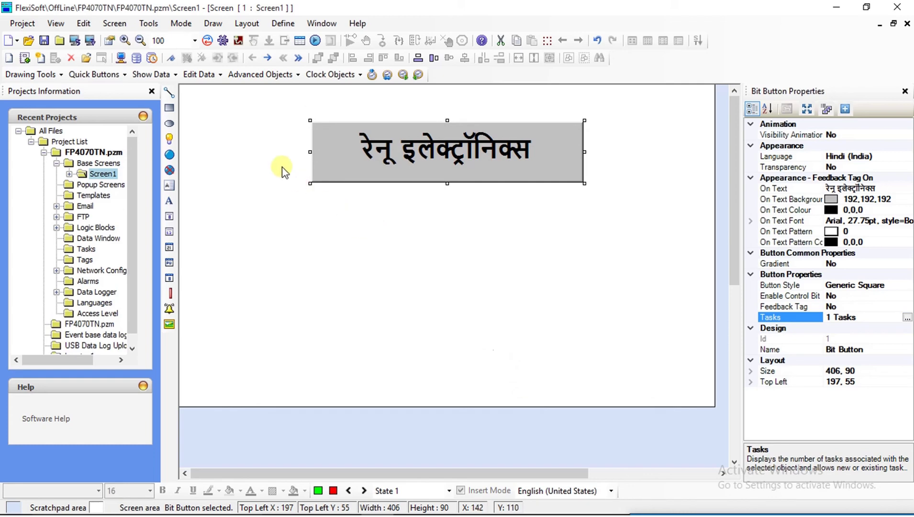
Step: Start the screen simulation from the Mode menu
click(183, 24)
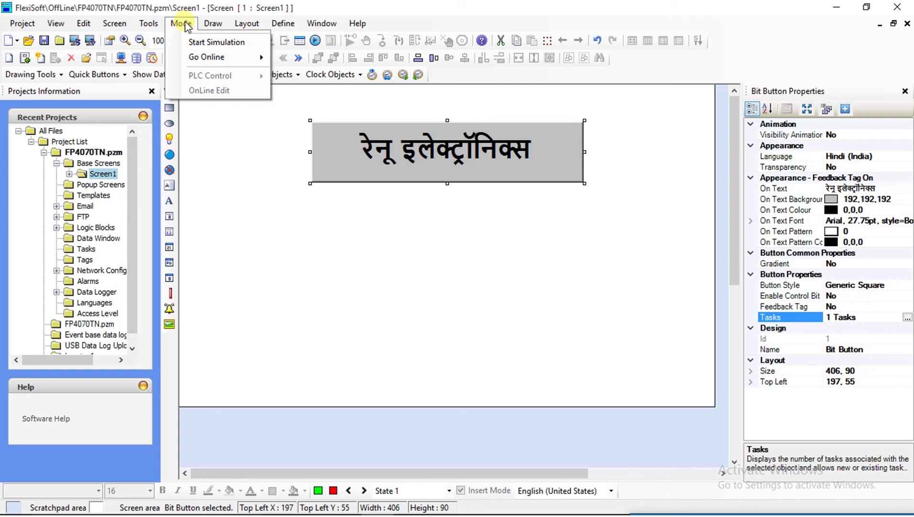
click(211, 42)
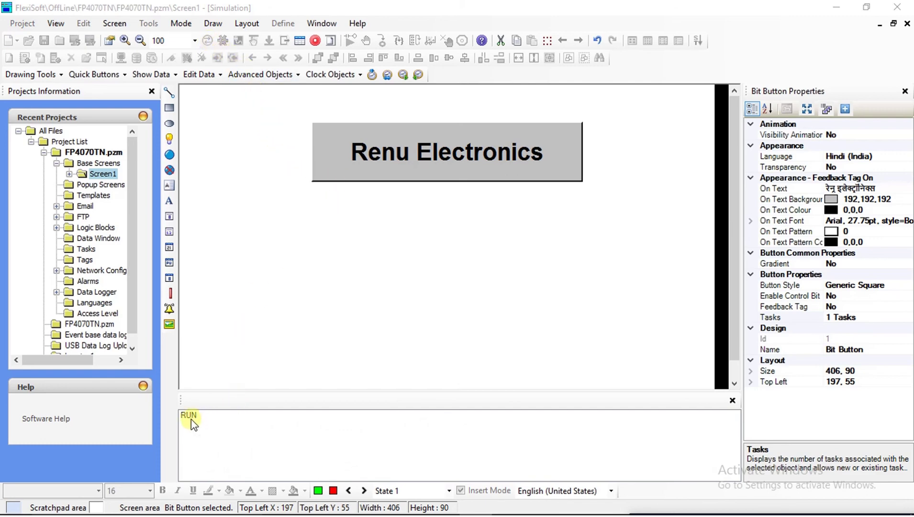
Step: Press the simulated bit button to change its caption to Hindi
click(461, 151)
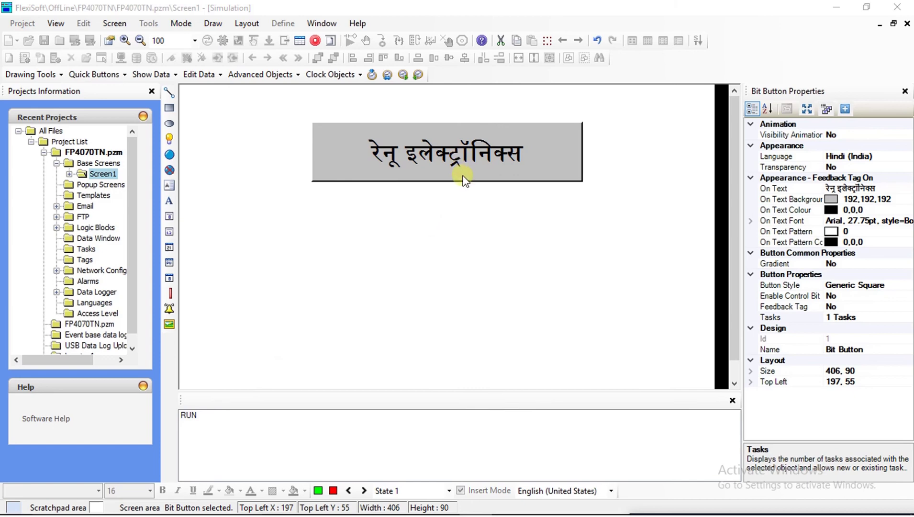